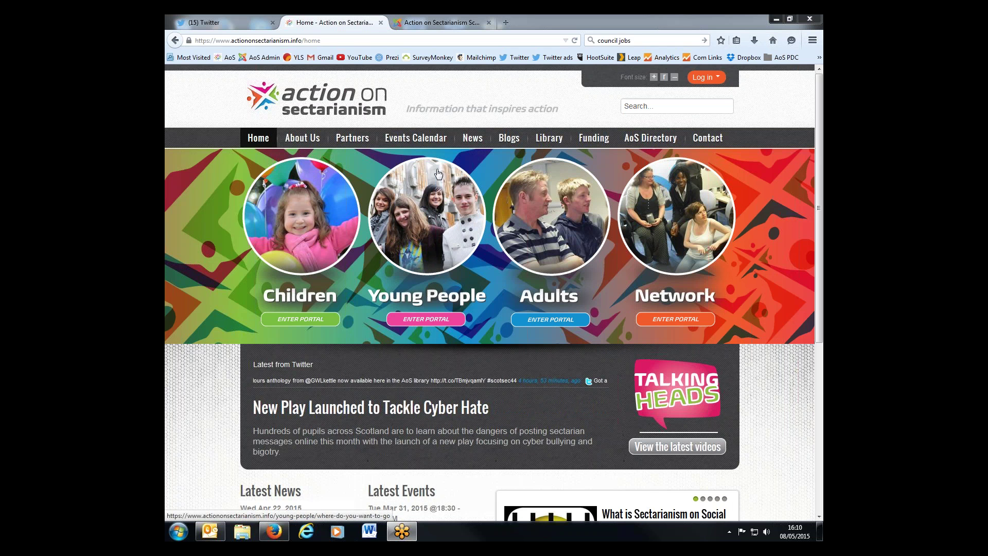
- Open the Events Calendar page and move the month grid forward to June 2015
click(431, 143)
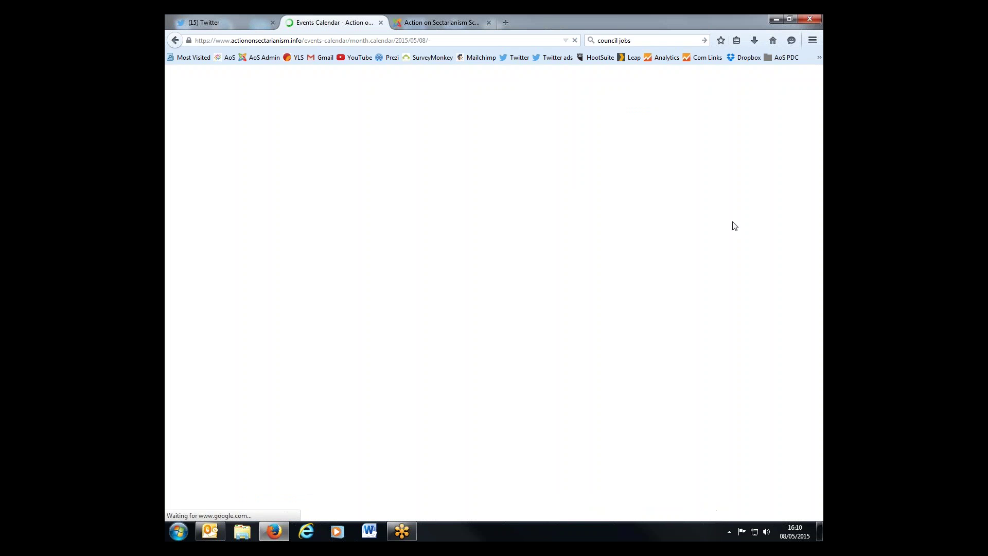
scroll(782, 238, down, 3)
scroll(782, 238, down, 3)
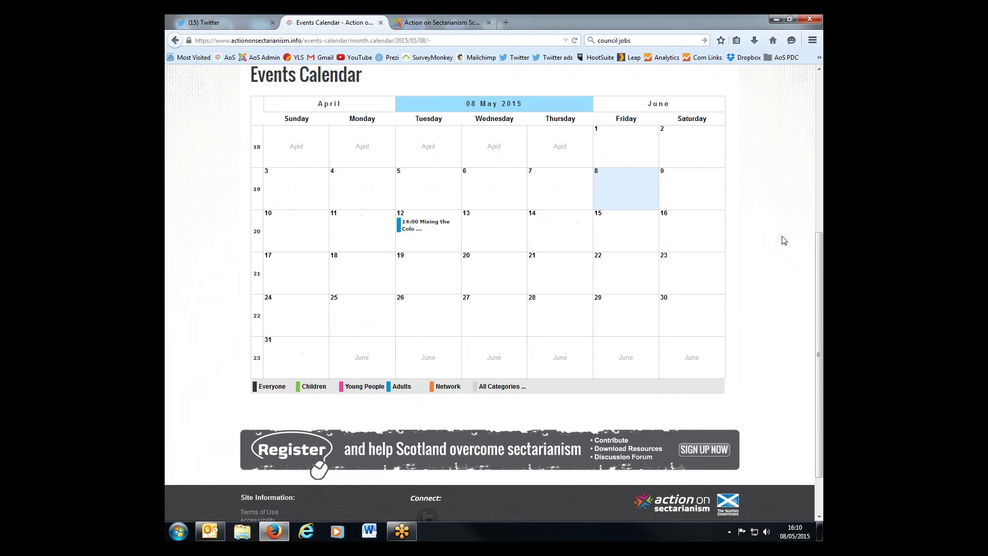
click(664, 85)
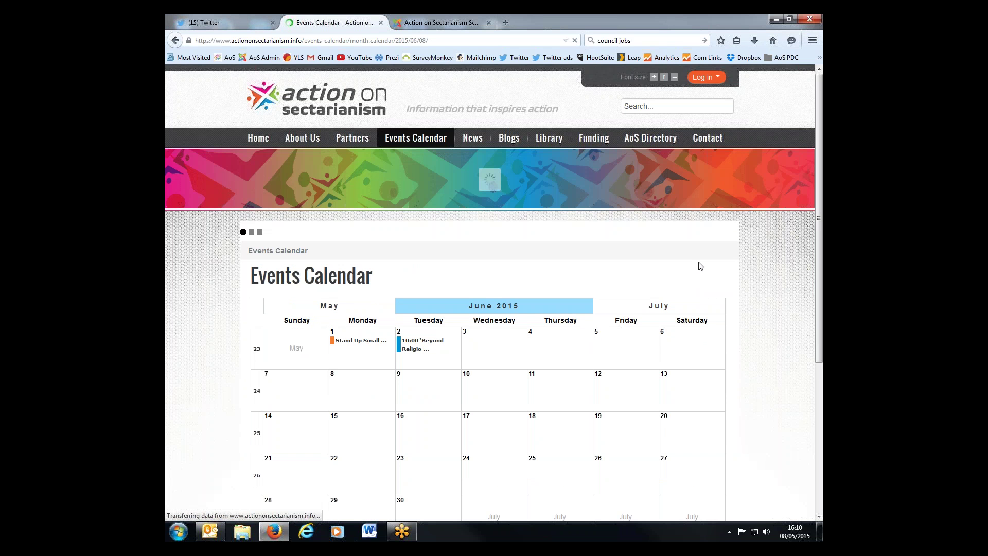
scroll(468, 232, down, 5)
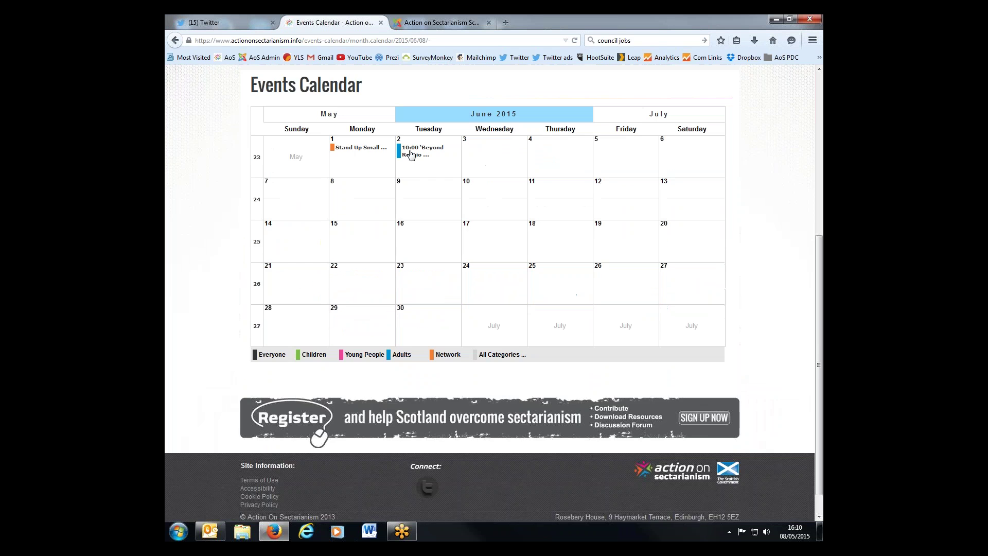
mouse_move(361, 149)
scroll(736, 347, up, 2)
scroll(736, 347, up, 3)
scroll(736, 347, up, 2)
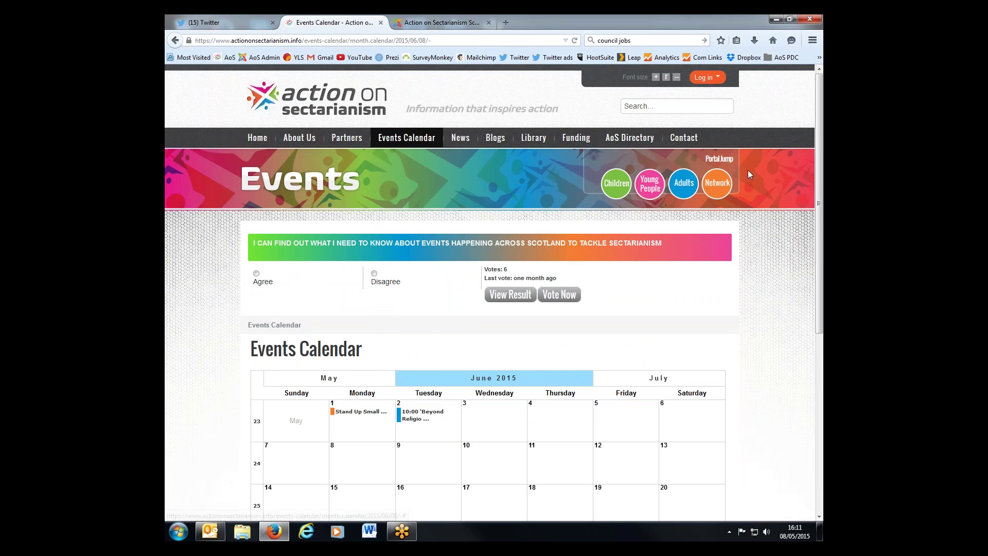
- Reach the AoS Network's Login or Register page through the Network Portal Jump link
click(703, 78)
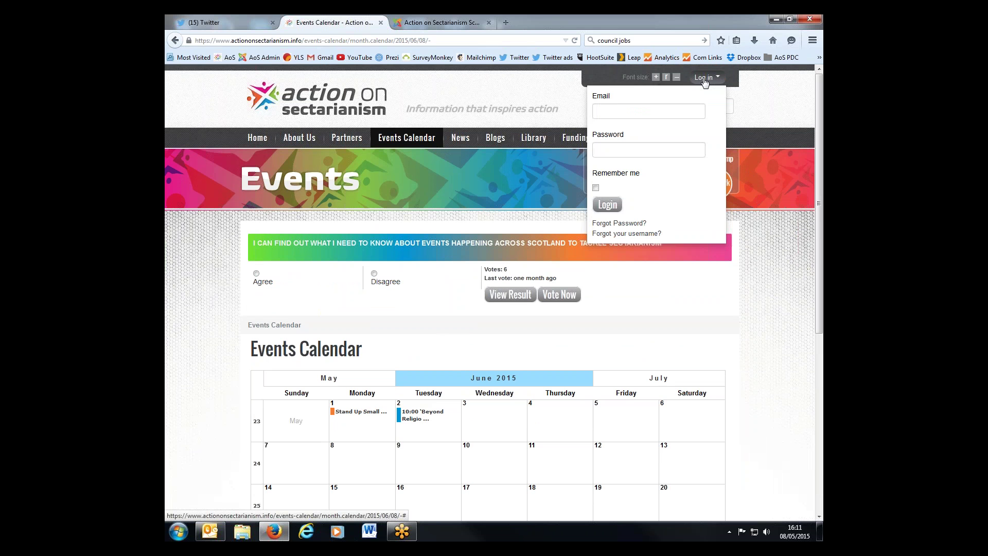
click(704, 78)
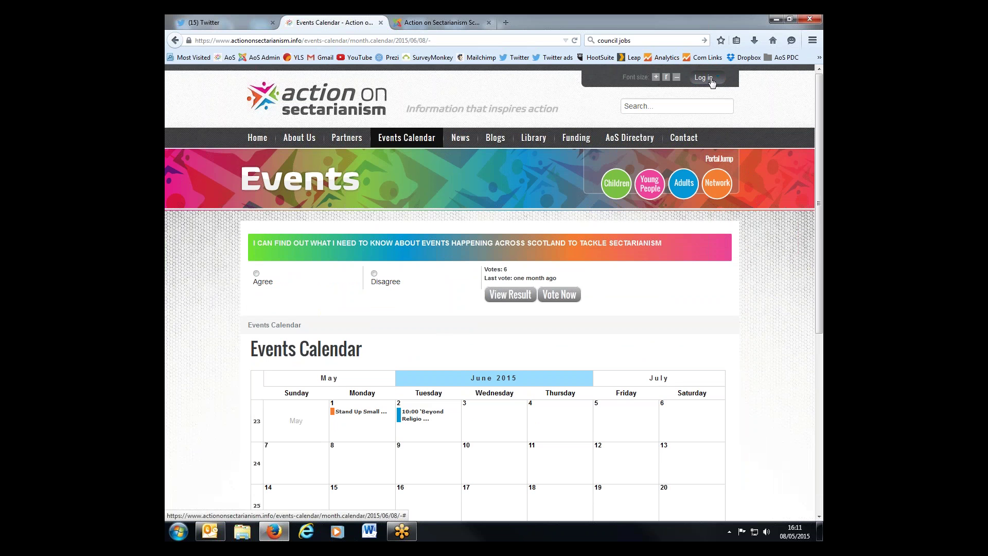
click(718, 184)
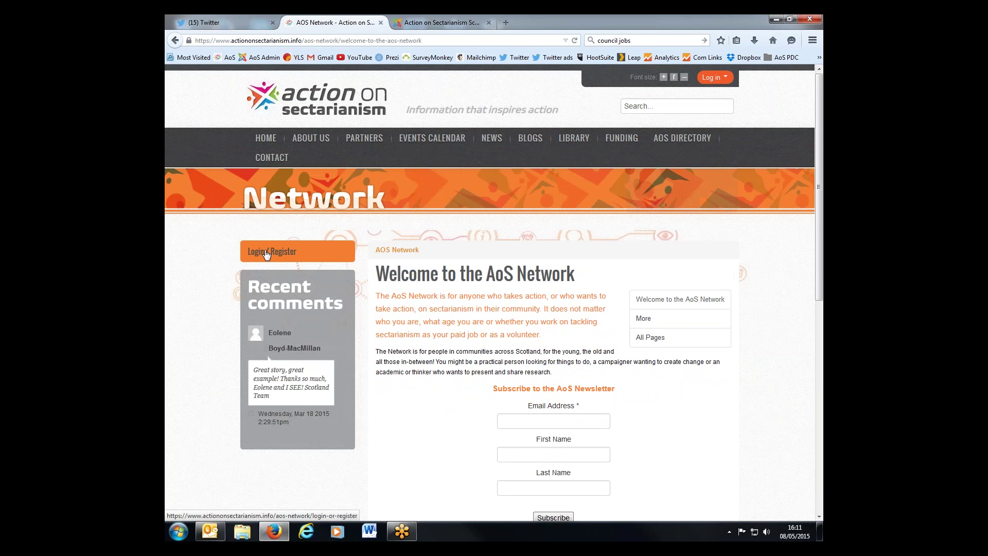
click(267, 252)
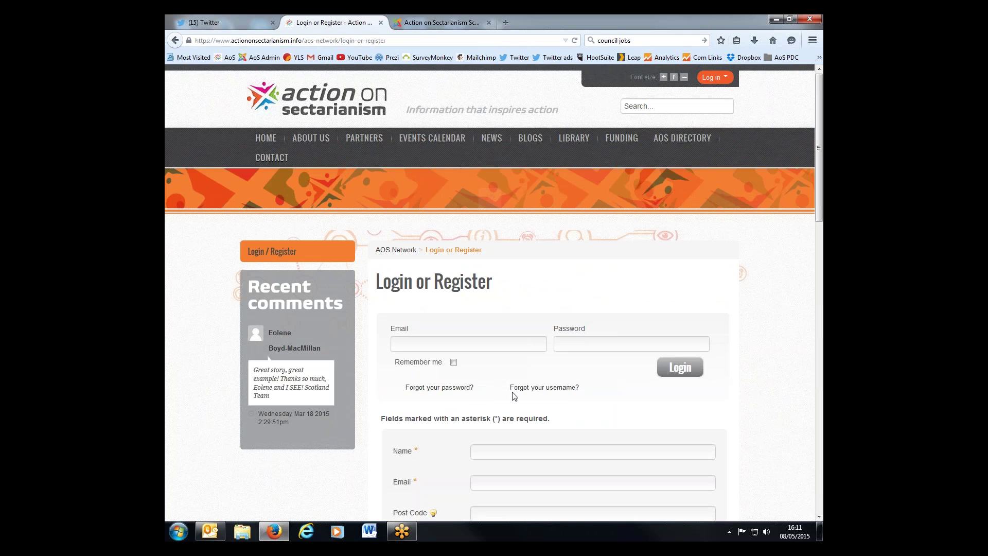
scroll(520, 419, down, 7)
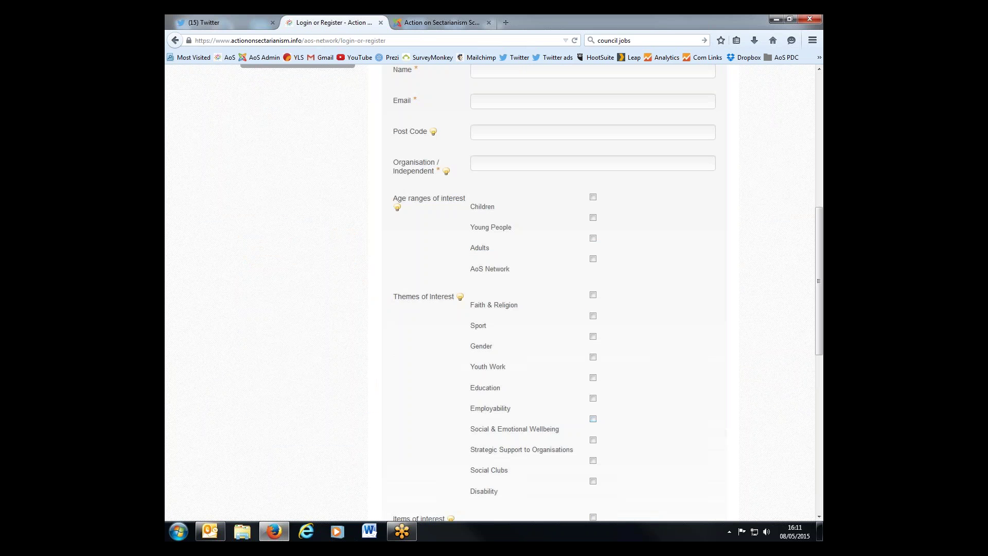
scroll(494, 293, down, 3)
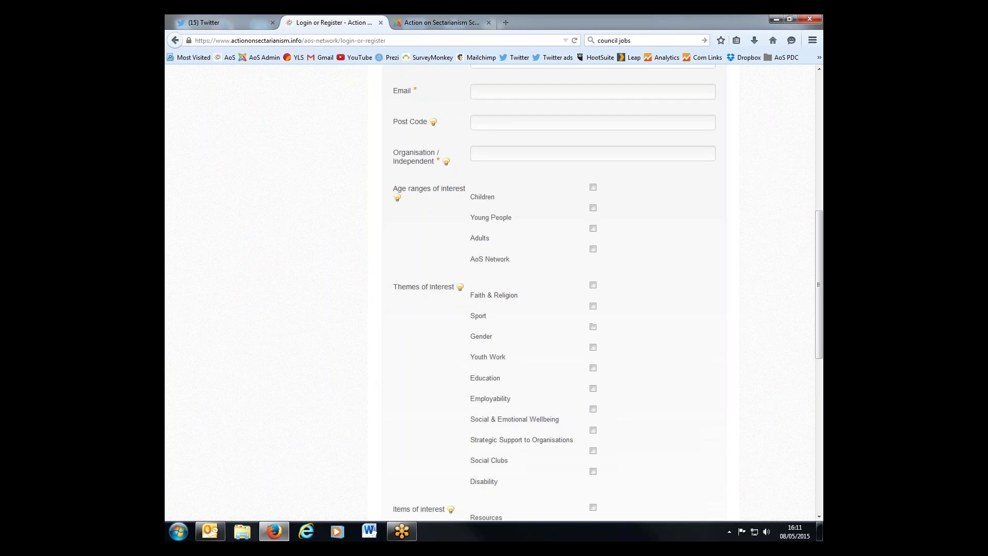
scroll(494, 293, up, 8)
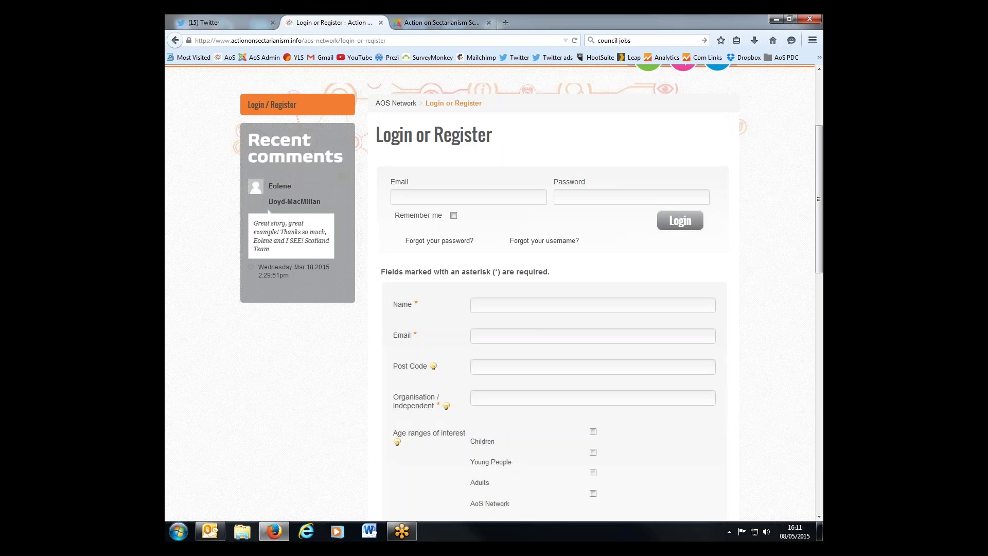
scroll(545, 216, up, 3)
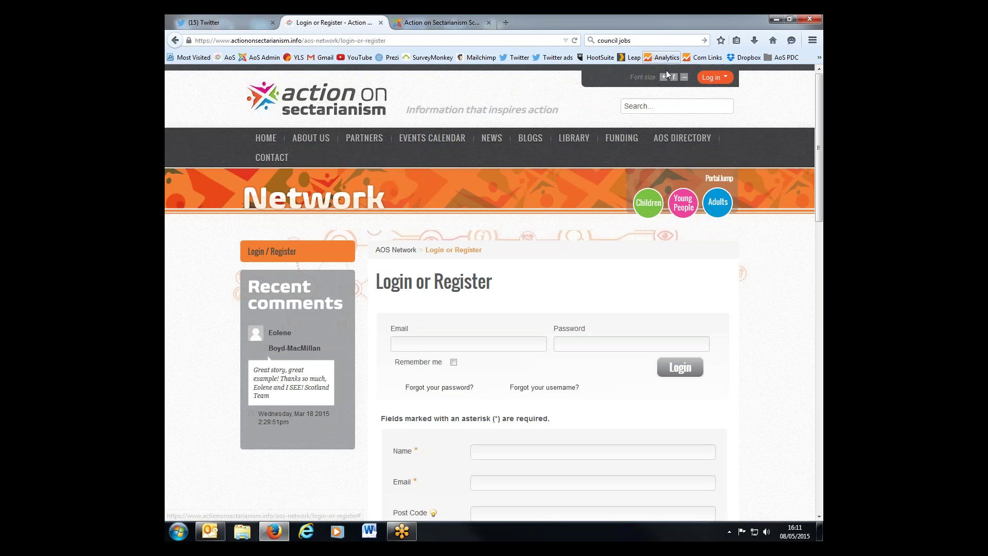
- Log in to the AoS Network with the saved email address and the account password
click(711, 78)
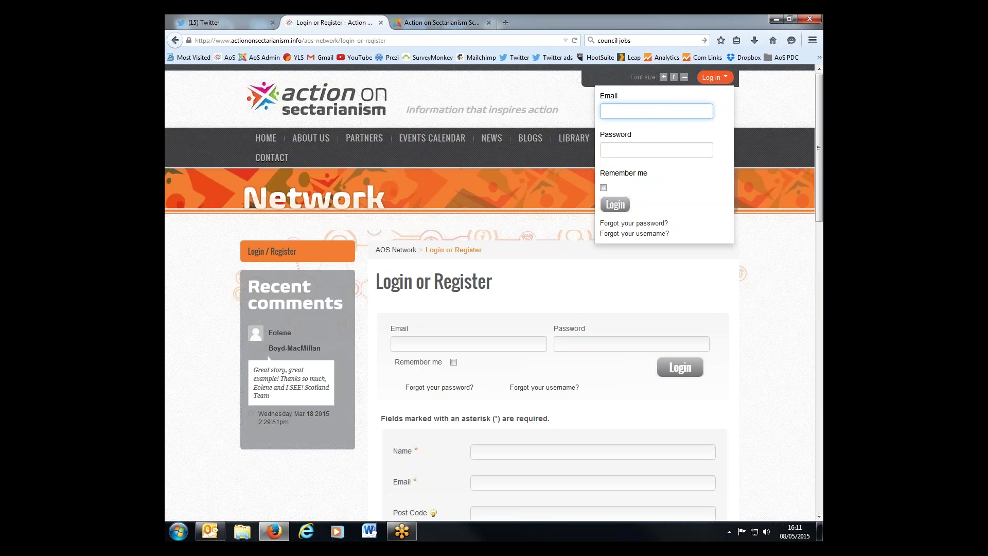
text(ss)
key(BackSpace)
text(r)
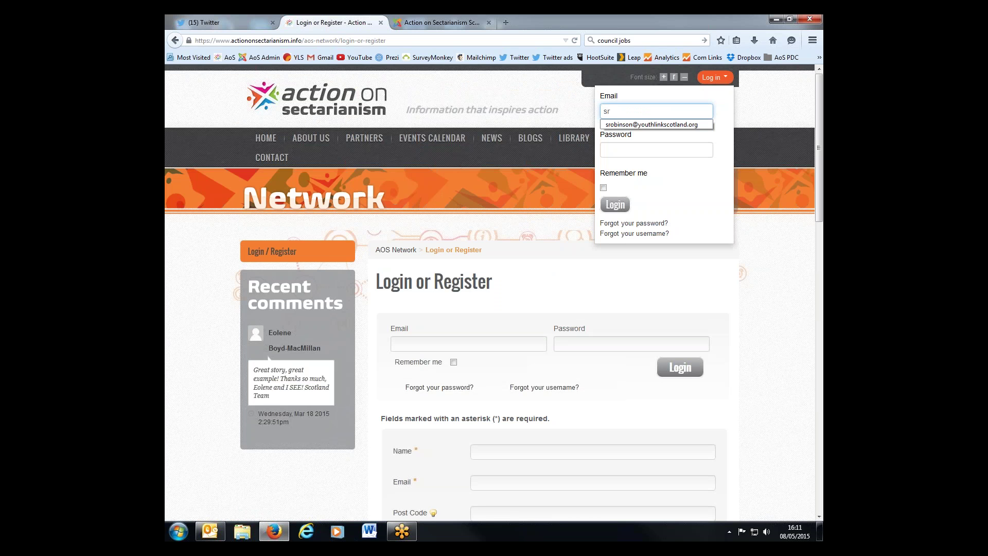
click(689, 124)
click(669, 150)
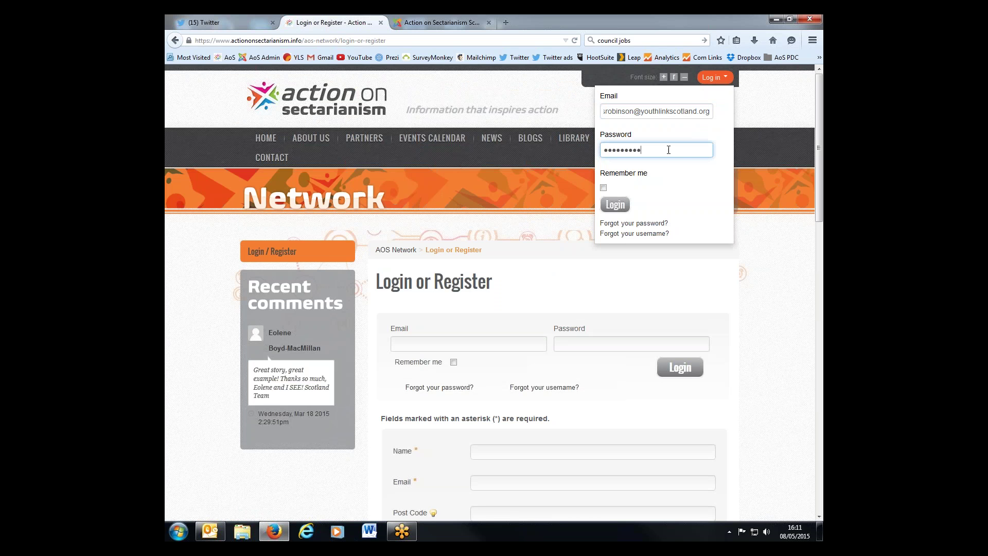
double_click(656, 150)
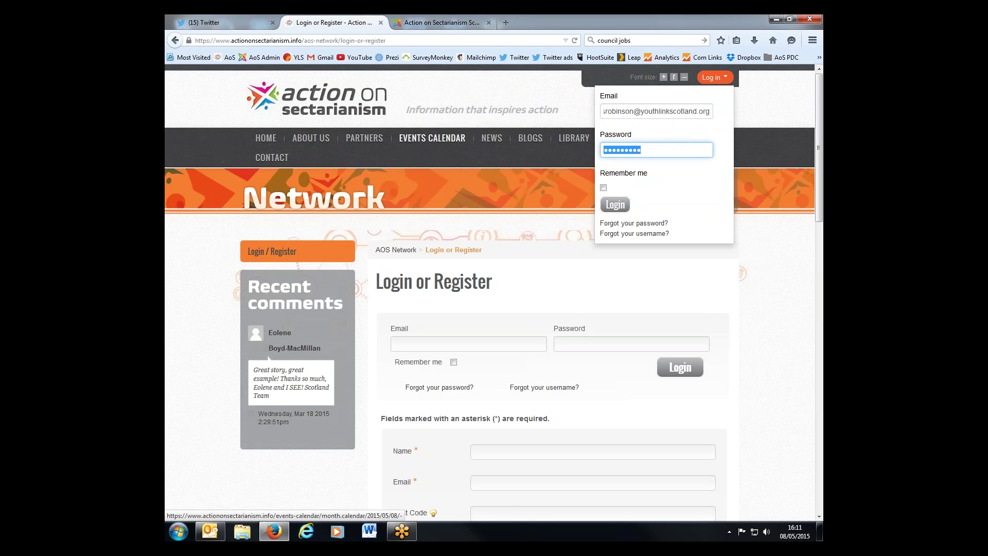
text(•••••••••)
key(Return)
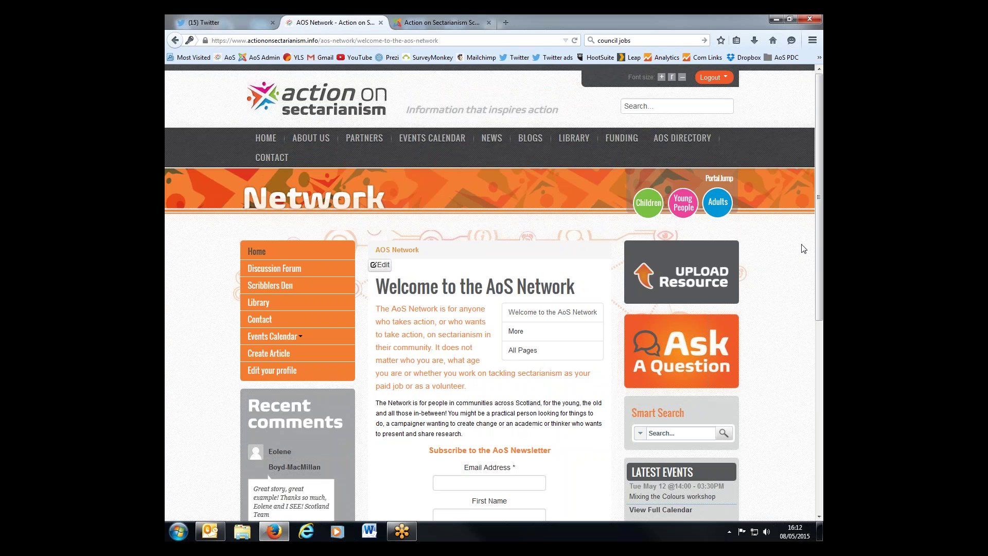
- Open a blank Create Calendar Entry form from the Events Calendar member menu
scroll(798, 247, down, 2)
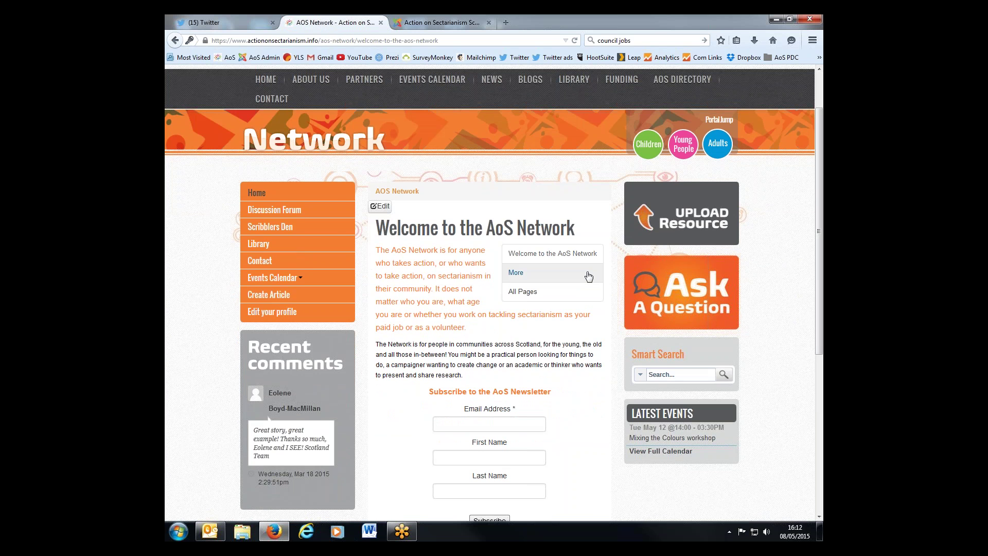
scroll(449, 88, up, 2)
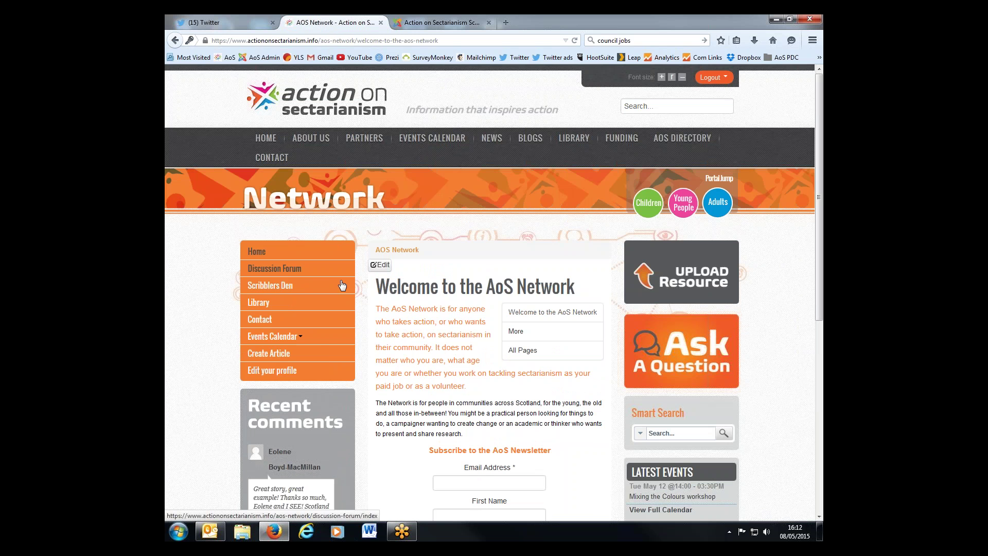
mouse_move(337, 342)
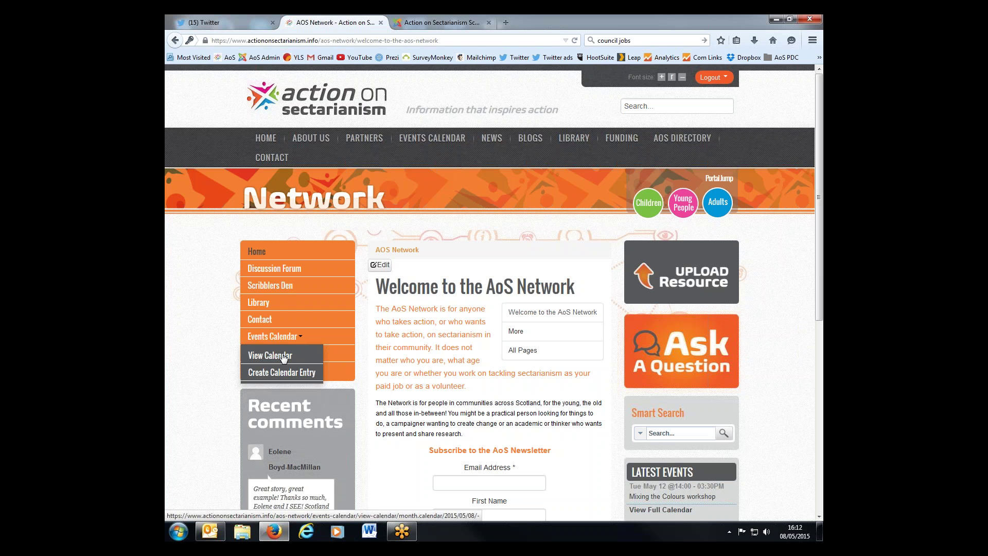
click(286, 374)
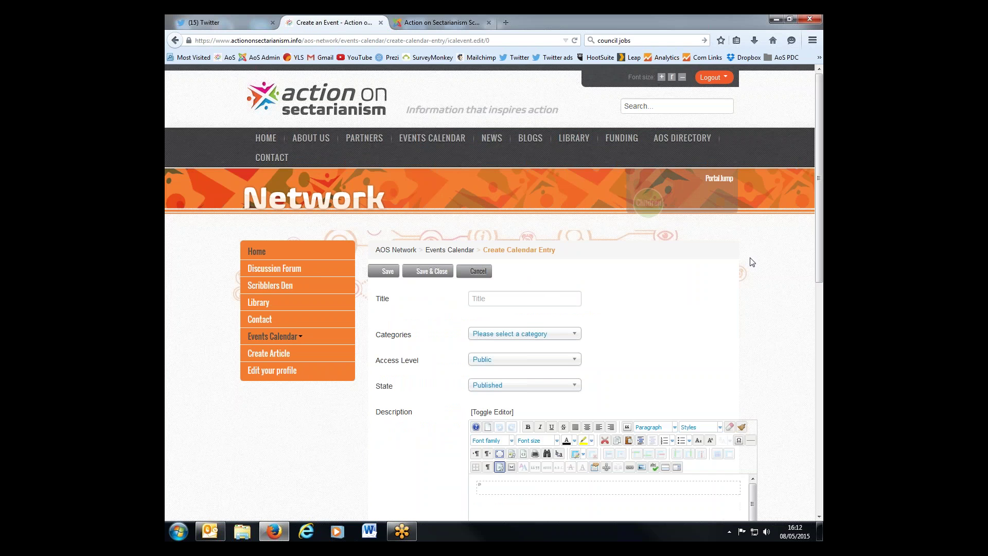
- Title the entry 'Aos event', set category Young People, and keep access level Public
scroll(752, 262, down, 2)
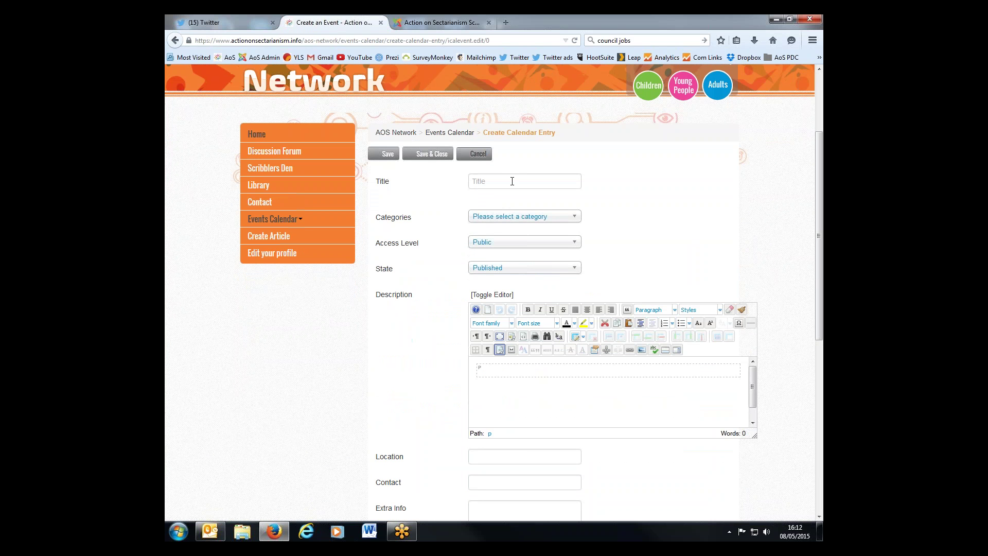
click(512, 181)
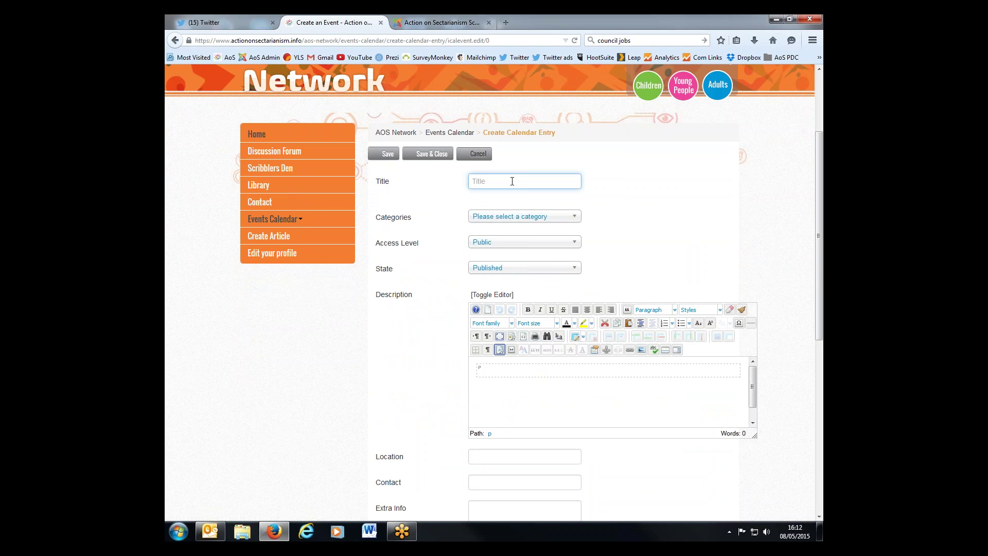
text(Aos event)
click(528, 218)
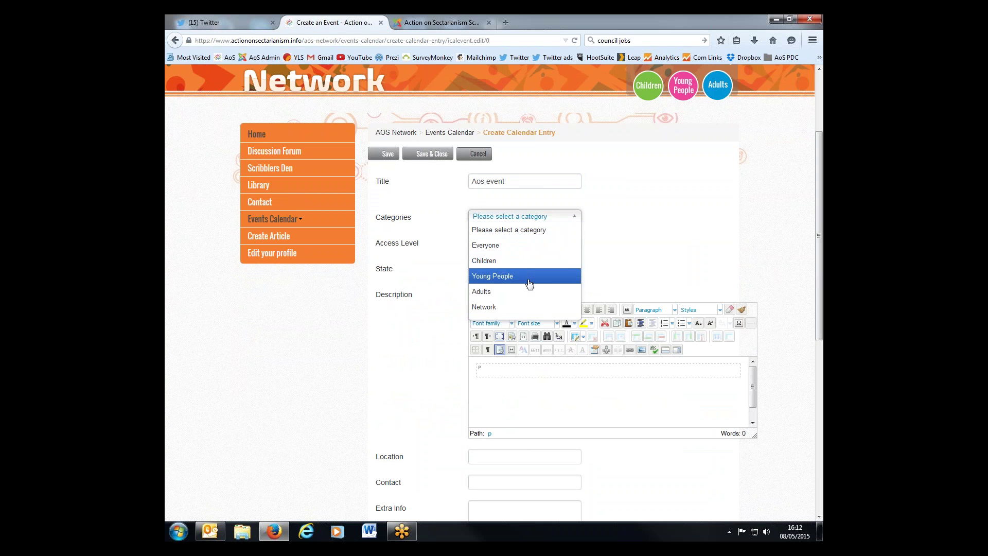
click(529, 284)
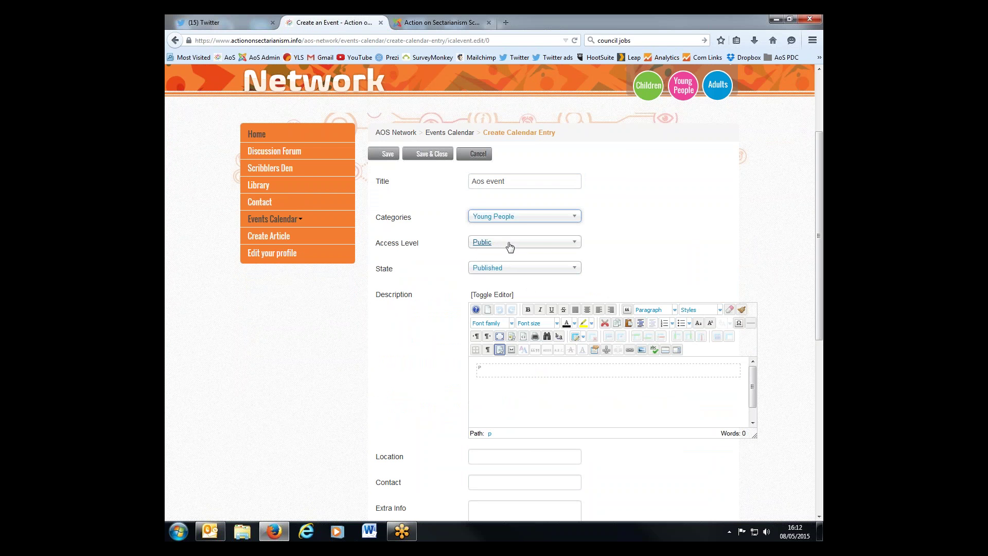
click(539, 244)
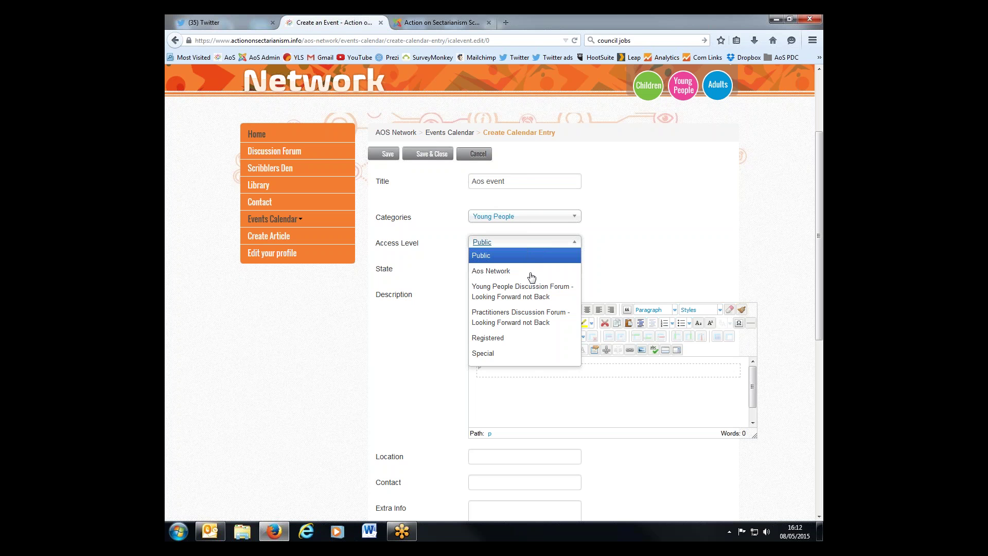
click(503, 257)
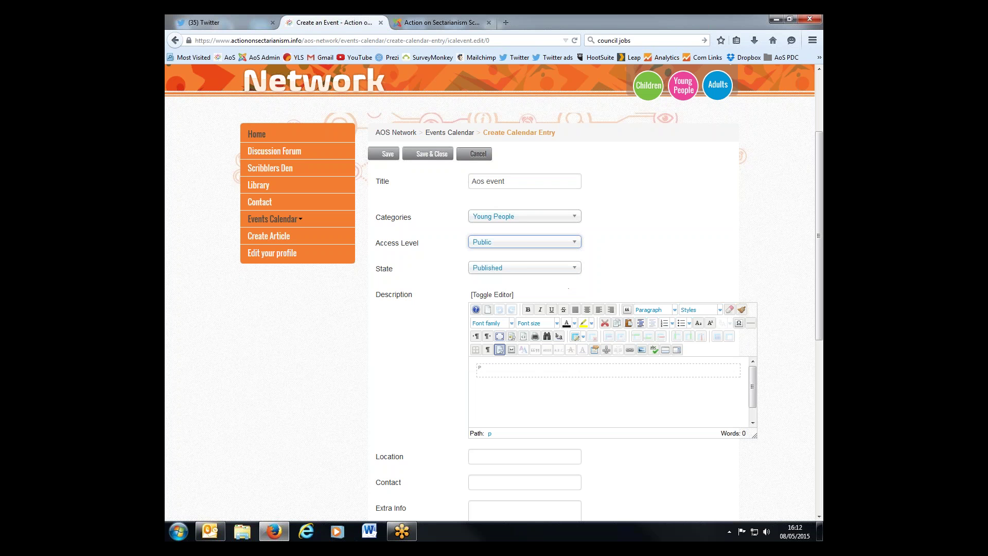
scroll(603, 212, down, 2)
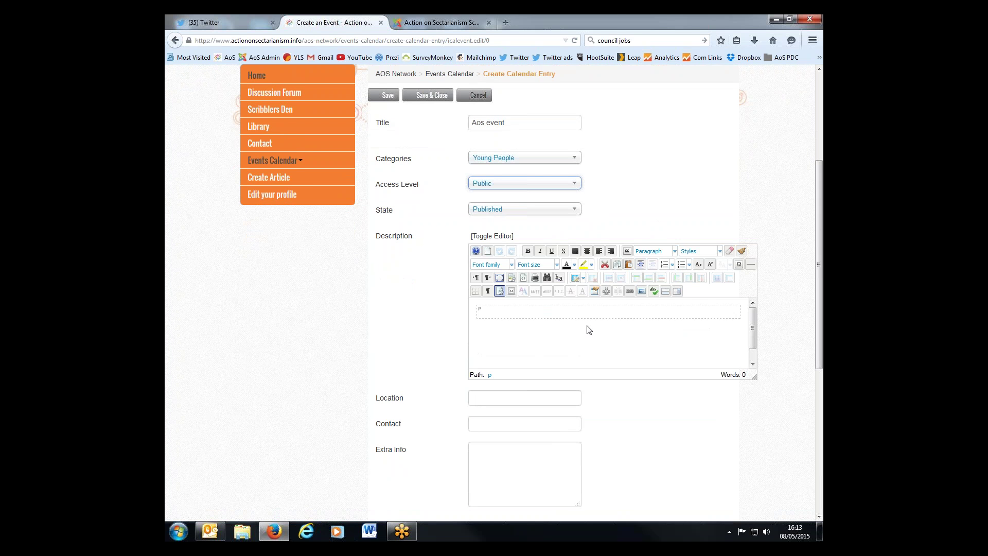
click(533, 312)
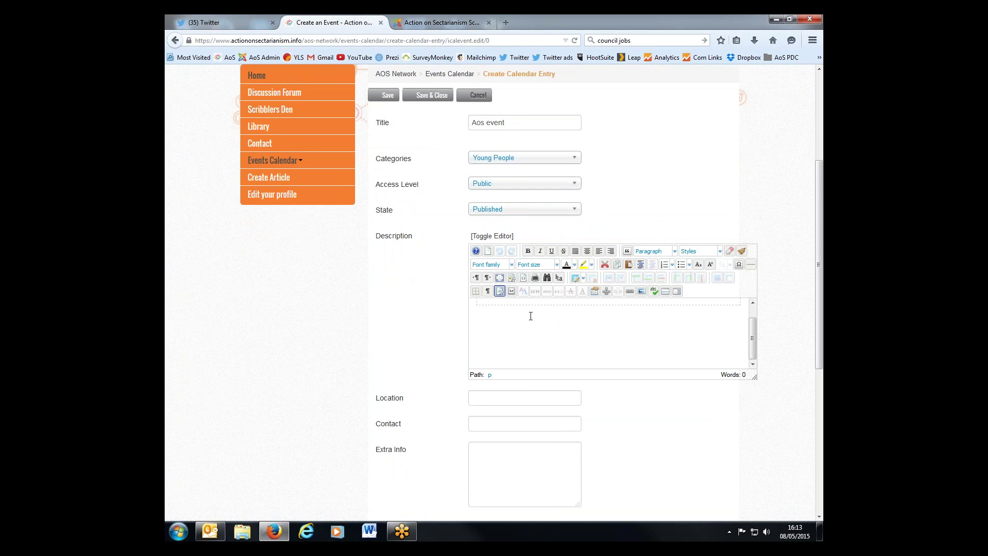
scroll(590, 347, up, 1)
scroll(578, 332, down, 1)
scroll(577, 328, up, 1)
text(The Mixing the Colours anthology from @GWLkettle now available here in the AoS library http://ow.ly/MGE19 #scotsec44)
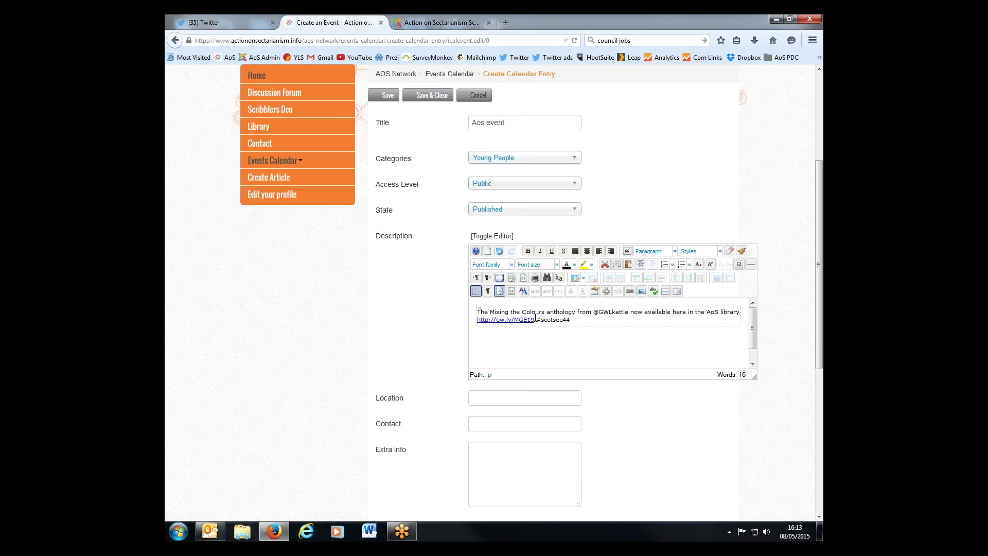
drag(639, 330, 469, 308)
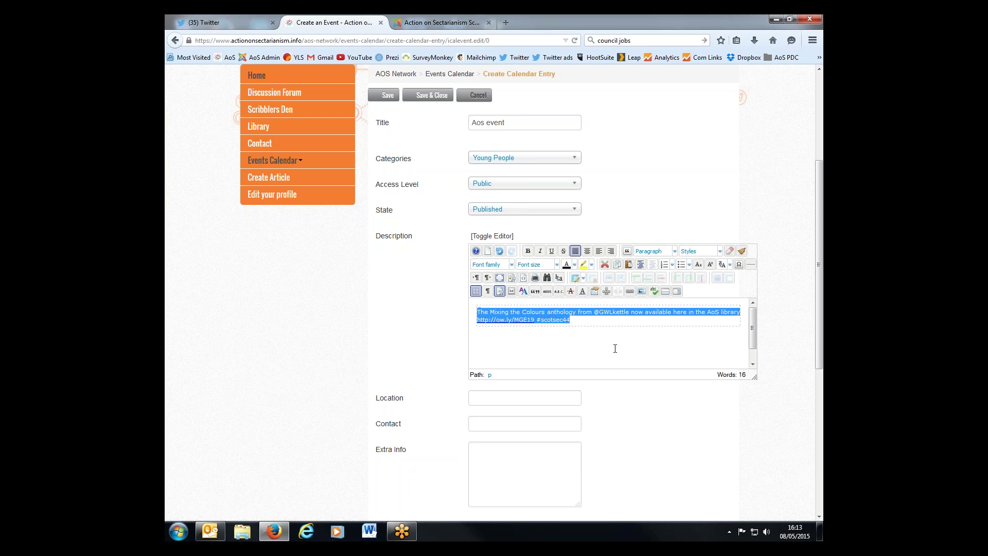
scroll(477, 346, down, 1)
scroll(549, 446, up, 2)
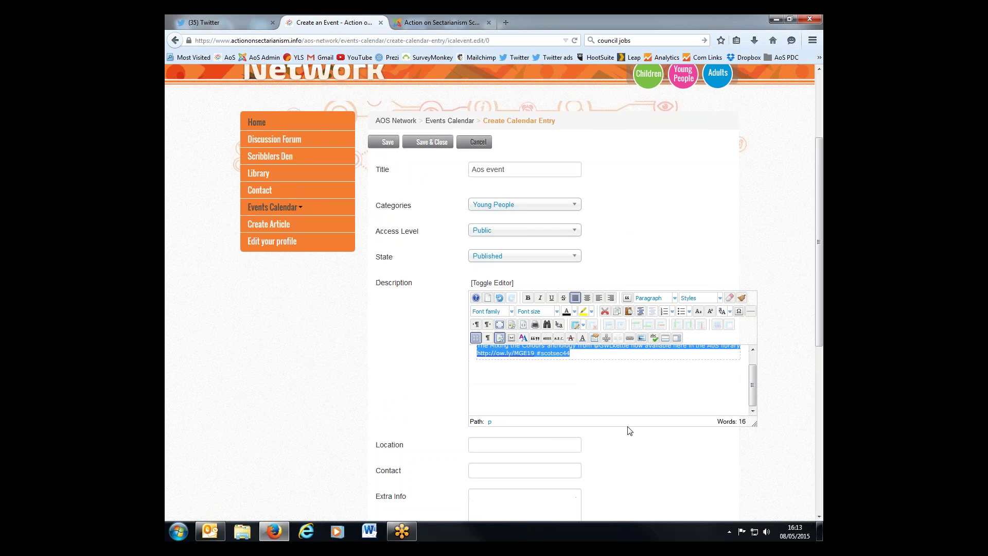
- Set the event location to Edinburgh
scroll(629, 430, down, 3)
click(543, 338)
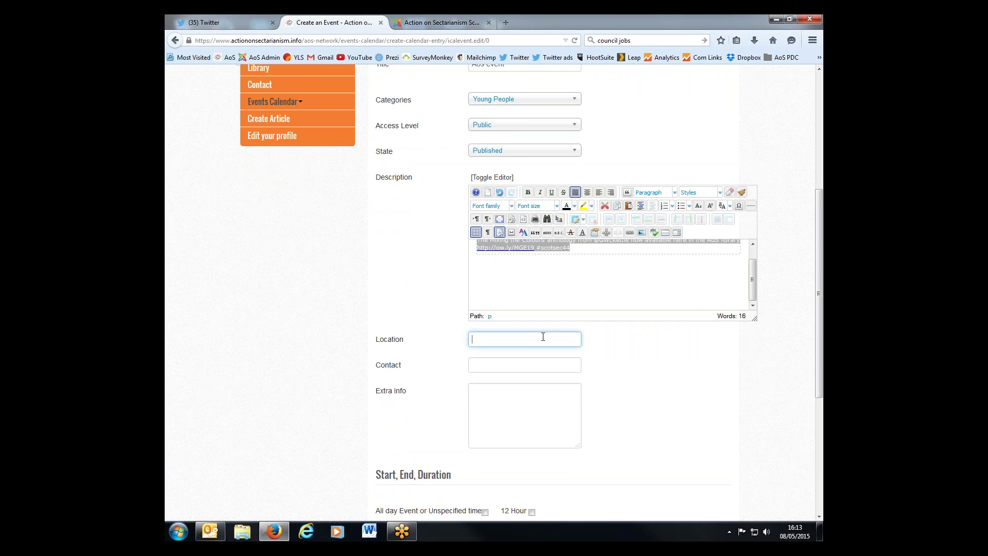
text(Edinburgh)
- Enter the organisation's info e-mail address as the contact, correcting its typos
click(540, 362)
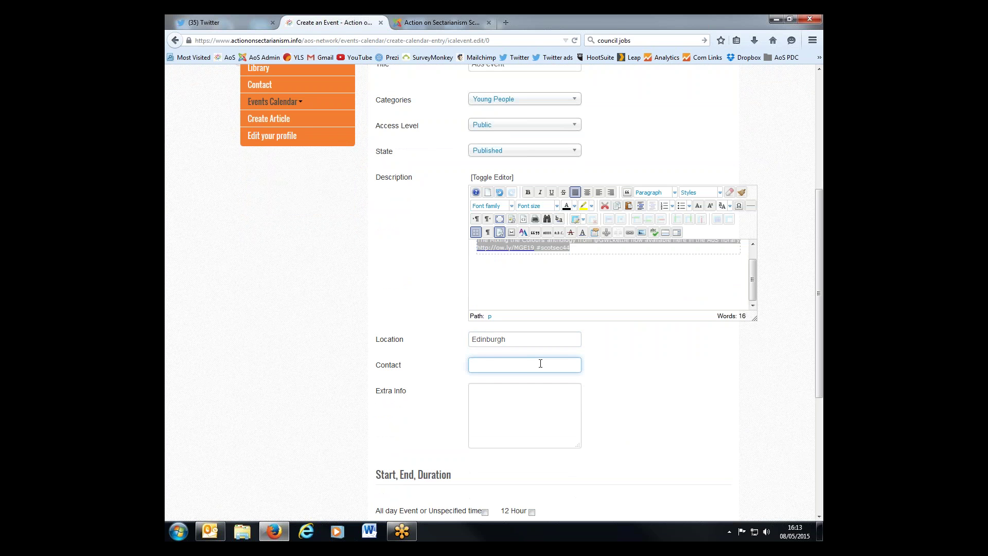
click(494, 415)
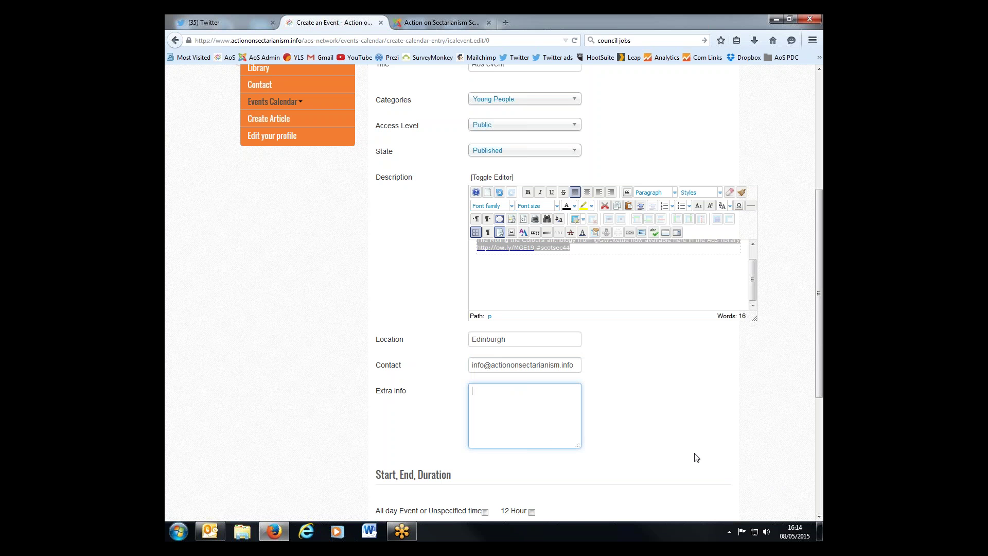
scroll(697, 458, down, 3)
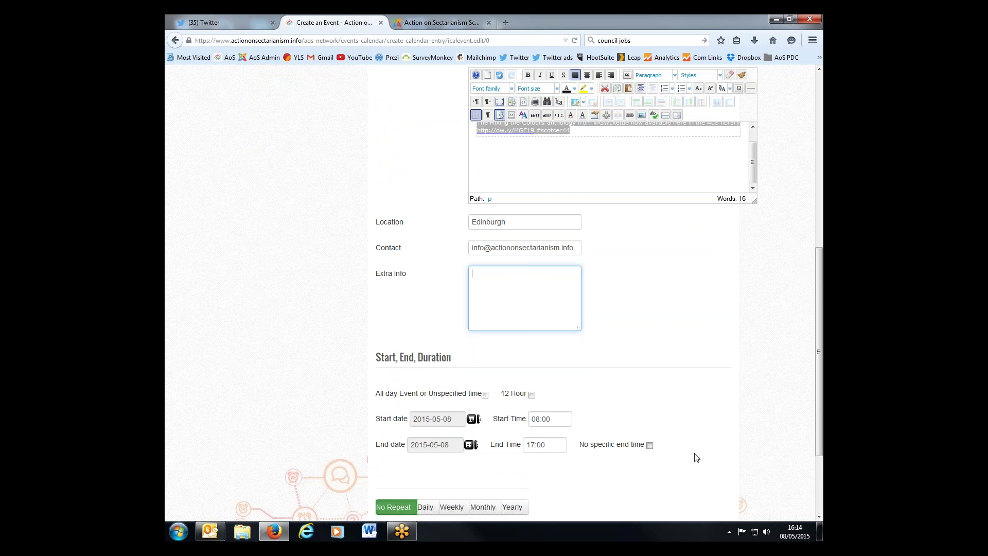
- Set the start to 18 May 2015 at 14:00 and tick No specific end time
scroll(669, 400, down, 2)
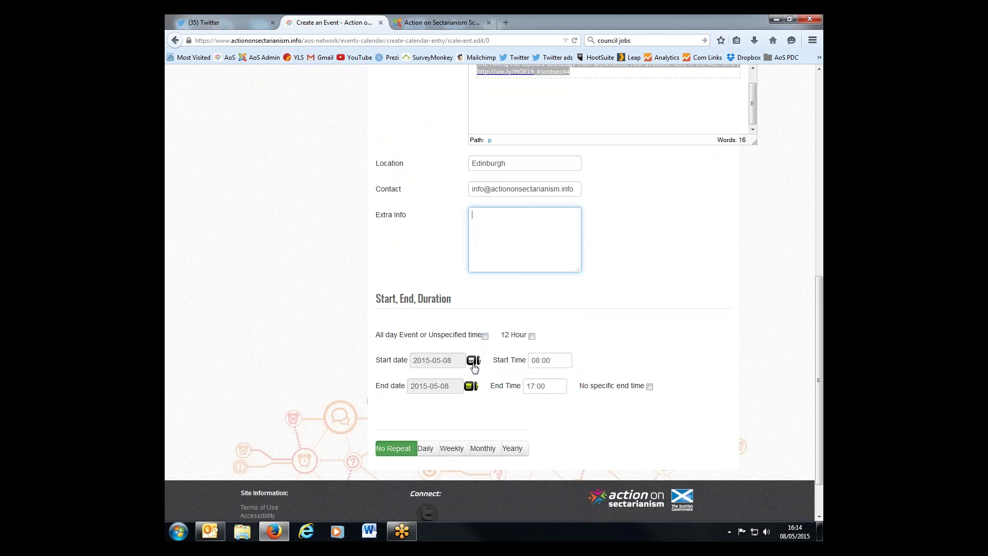
click(472, 361)
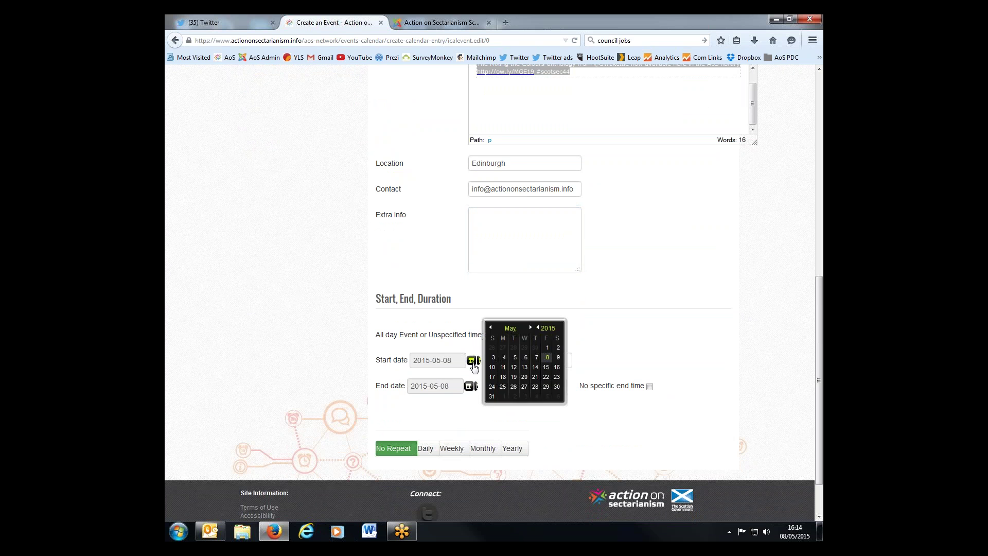
click(502, 378)
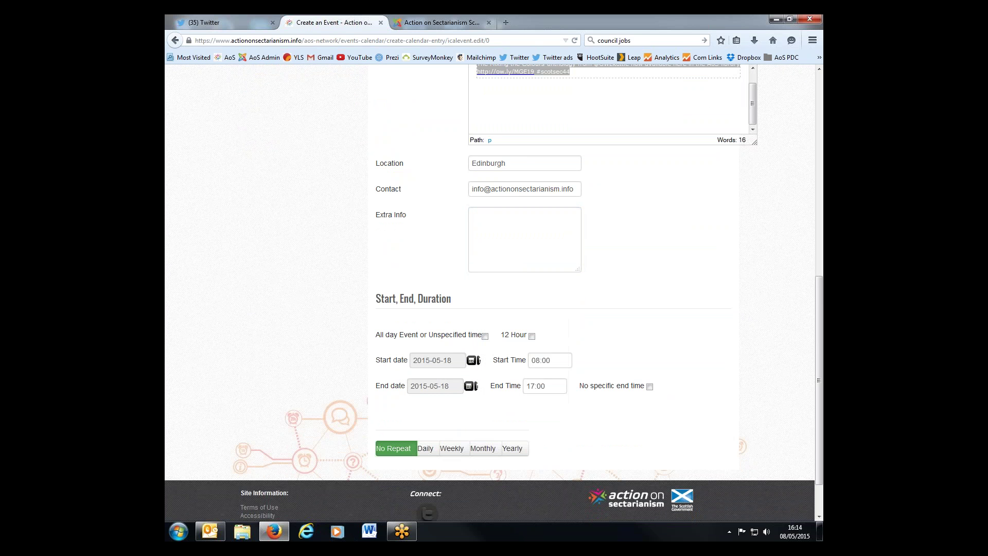
click(503, 360)
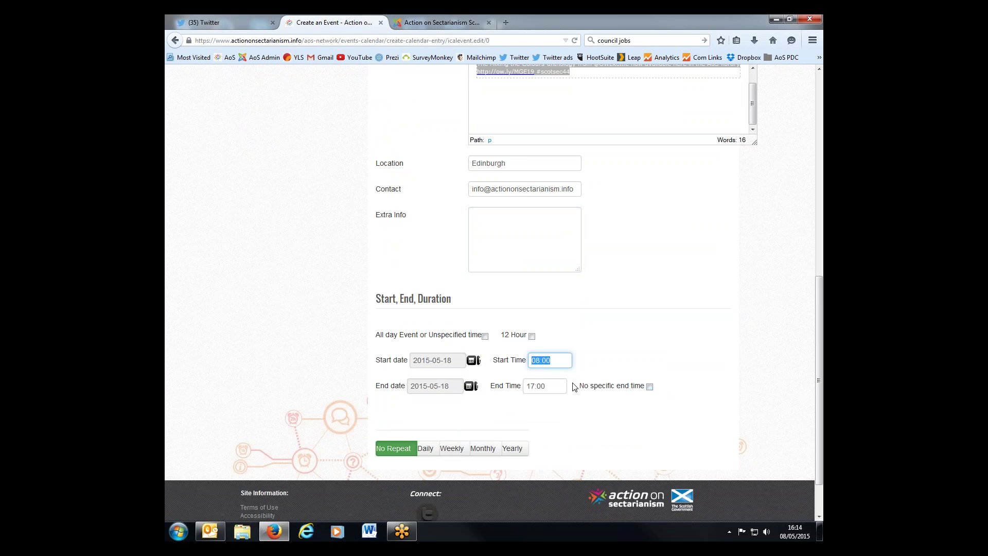
text(14:00)
scroll(614, 344, down, 2)
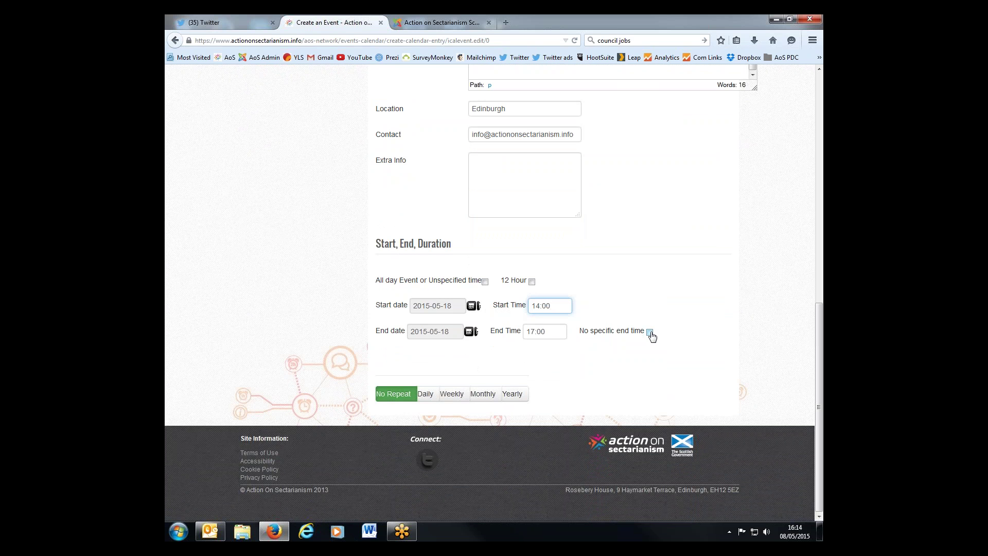
click(650, 332)
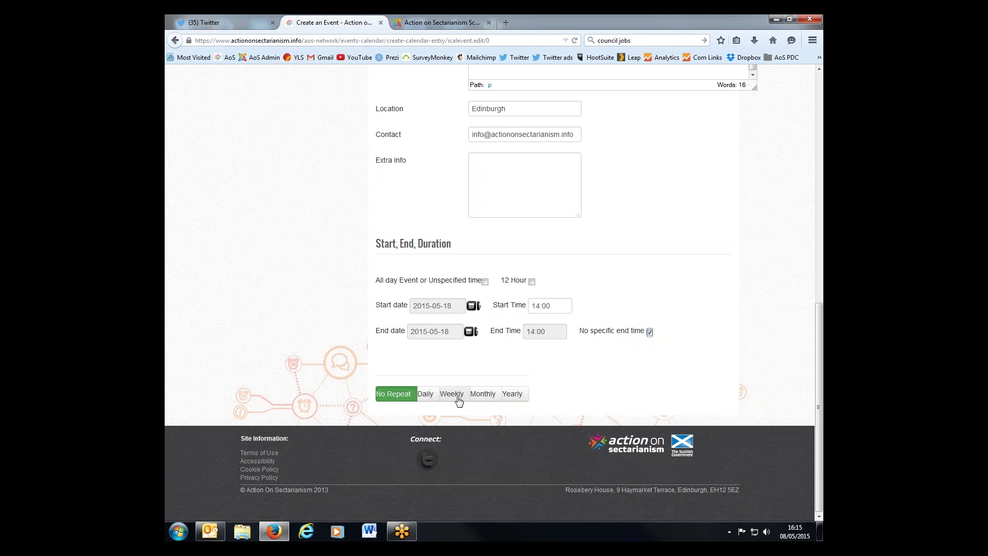
- Try a Weekly repeat, then set the event back to No Repeat
click(461, 400)
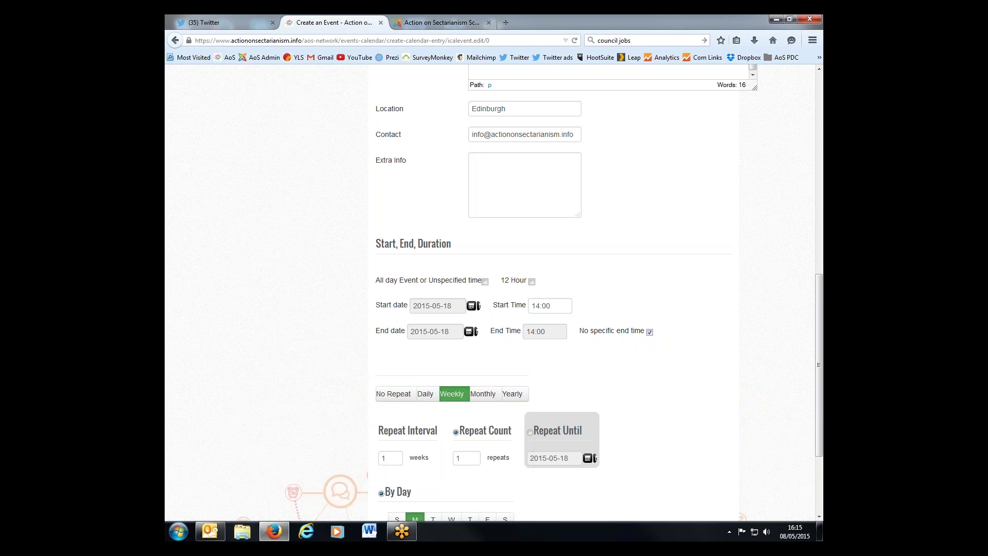
scroll(672, 392, down, 3)
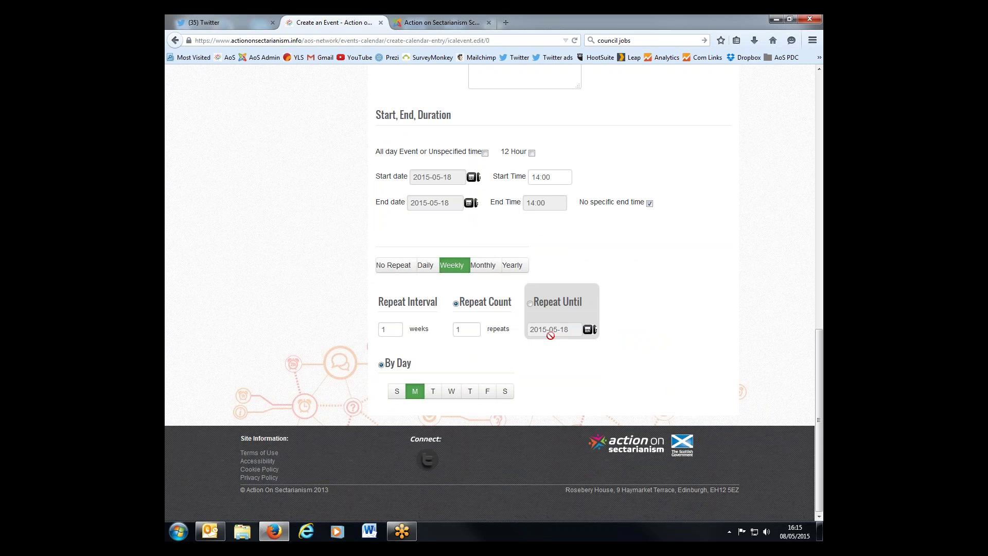
click(395, 266)
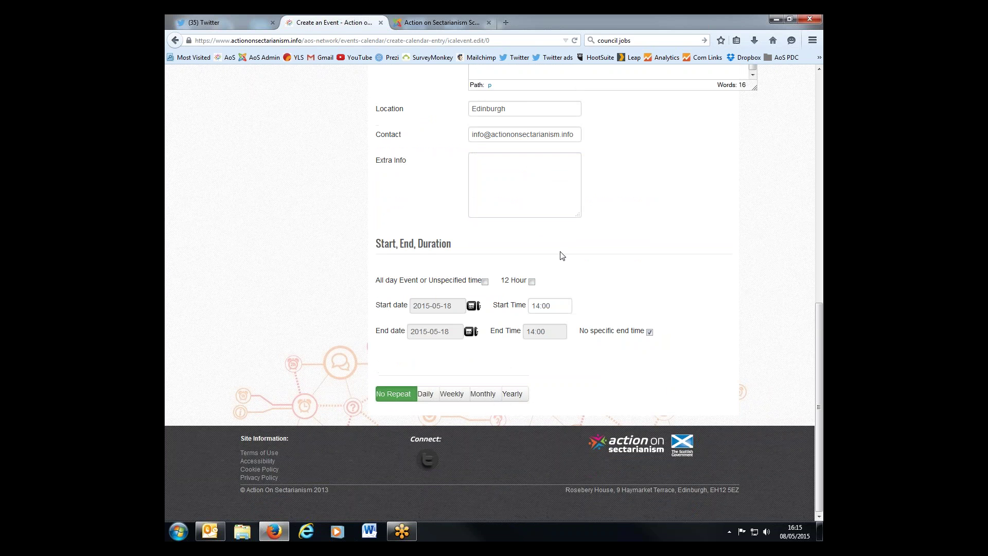
- Untick No specific end time and set the end time to 17:00
click(650, 332)
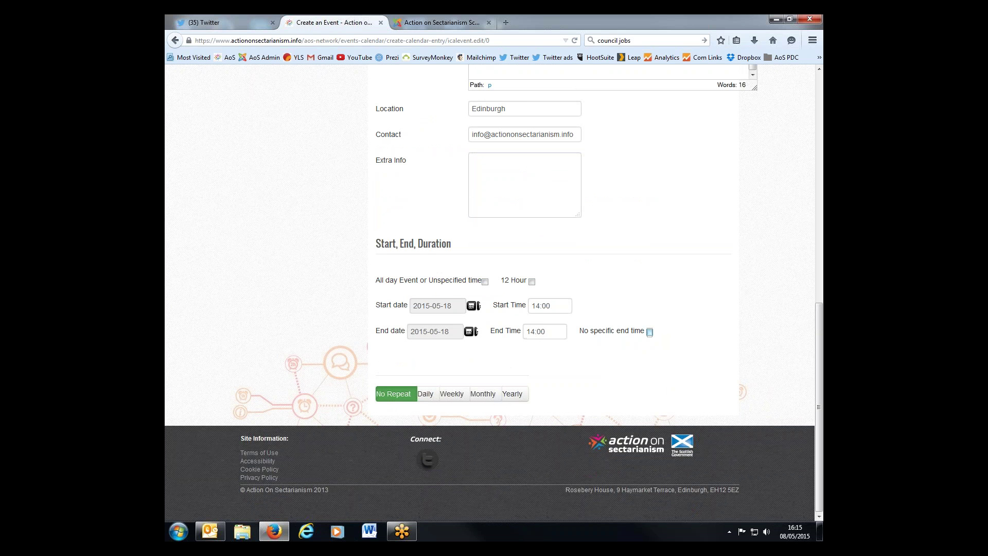
click(562, 331)
text(14)
key(BackSpace)
text(7:00)
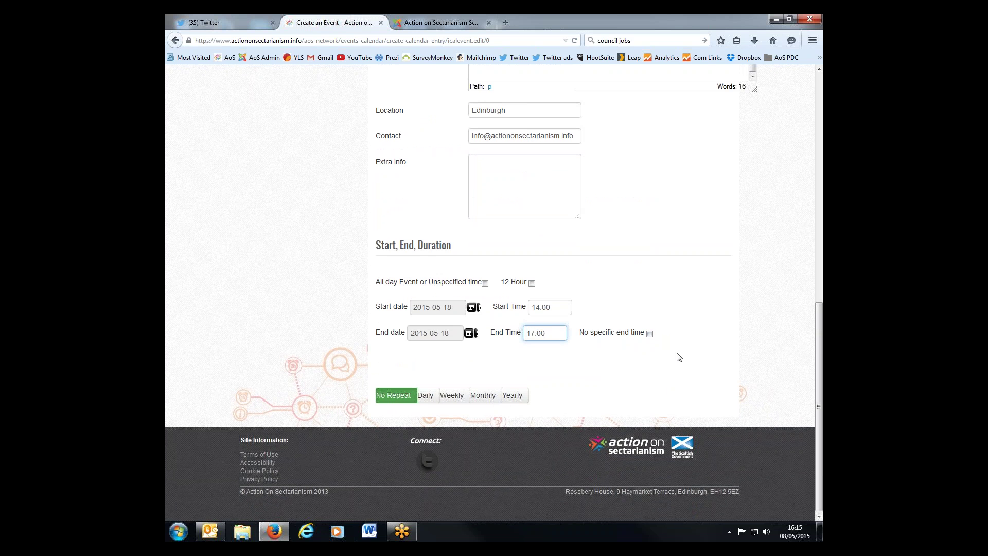
scroll(679, 356, up, 2)
scroll(679, 357, up, 12)
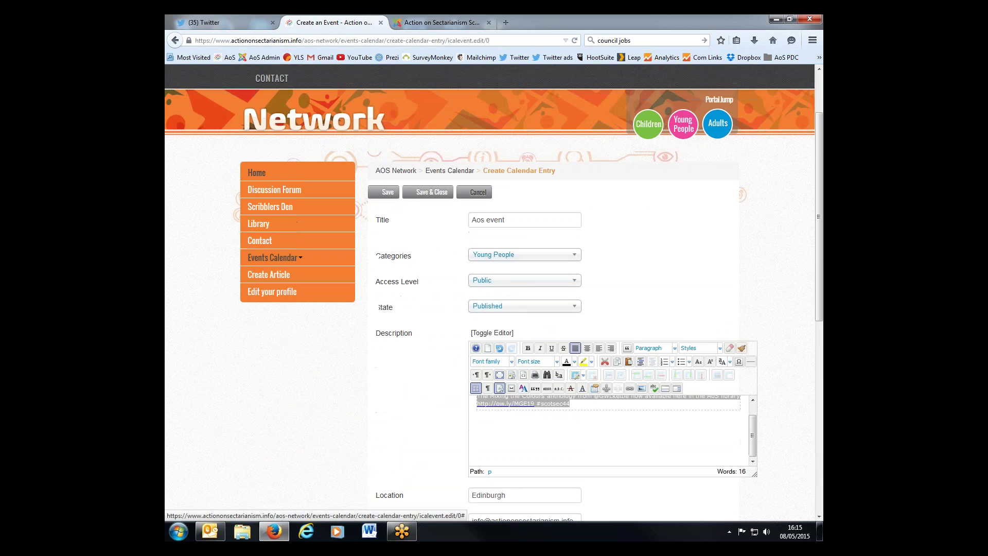
- Save & Close the entry and review its Monday 18 May 2015, 14:00–17:00 Edinburgh details
click(423, 216)
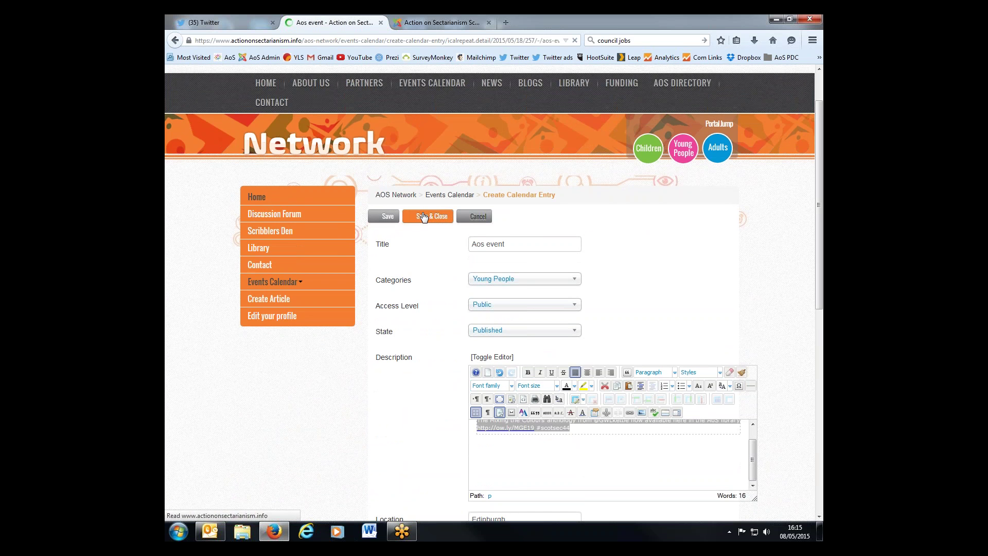
scroll(538, 331, down, 4)
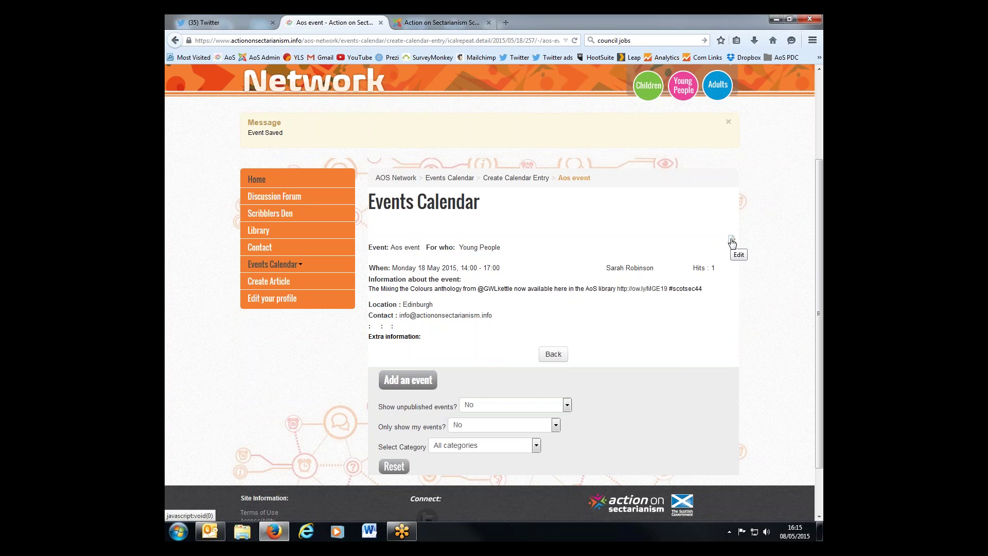
scroll(260, 175, up, 2)
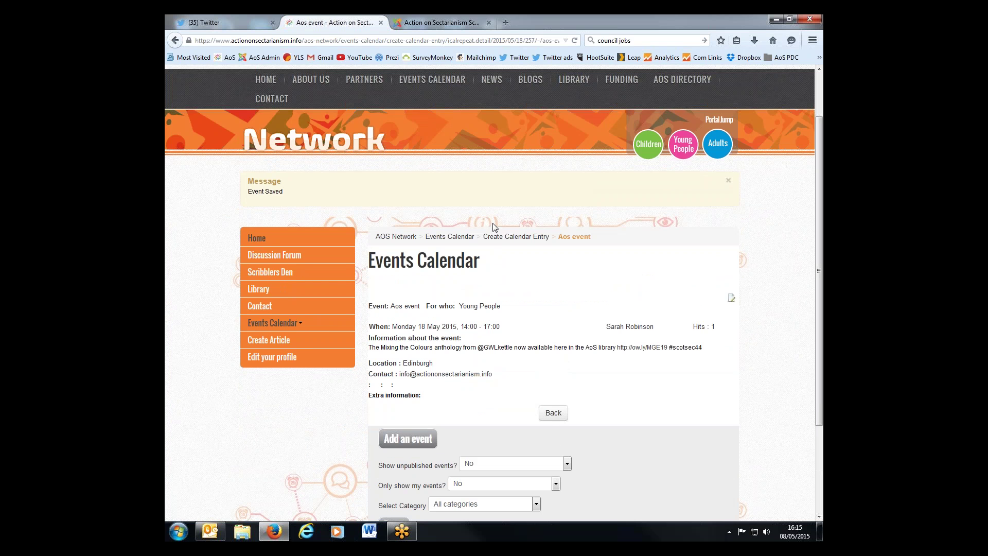
scroll(494, 227, up, 2)
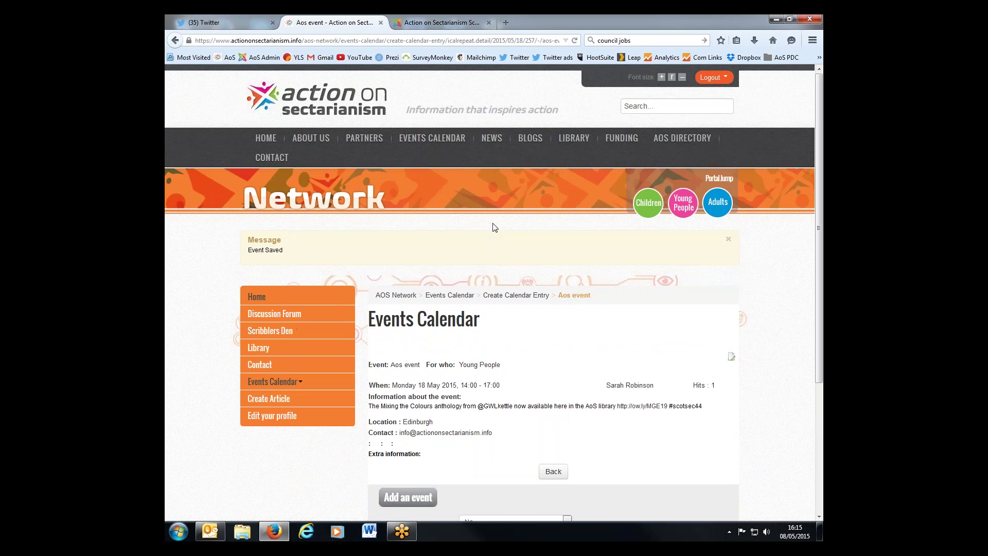
- From the Events Calendar month view, open the 14:00 Aos event listed on 18 May
click(438, 142)
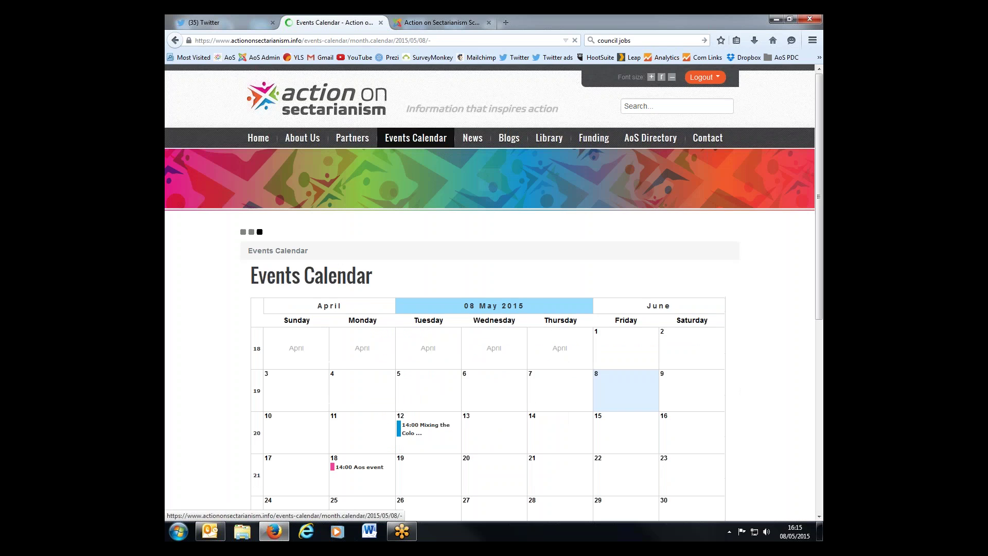
scroll(375, 253, down, 5)
mouse_move(375, 252)
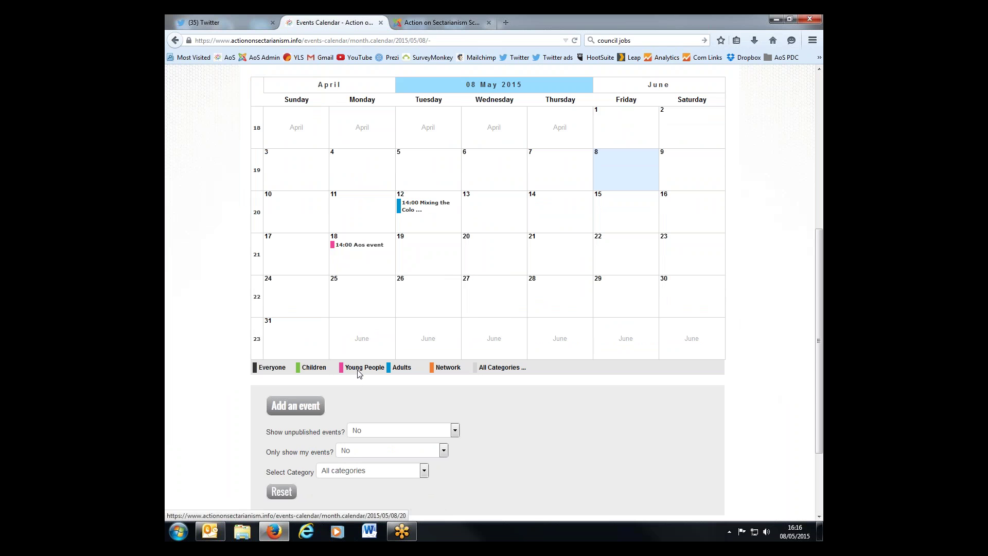
scroll(486, 291, up, 2)
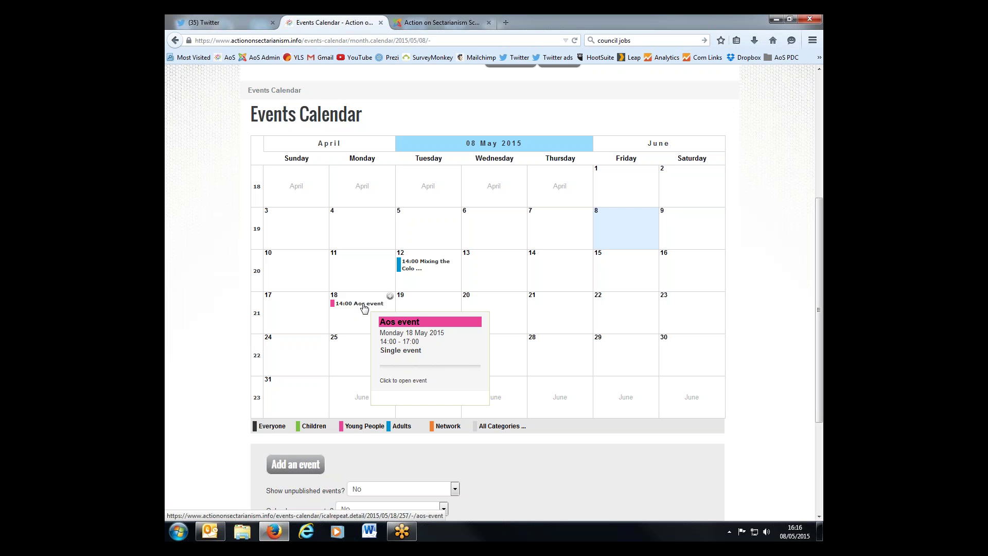
click(364, 304)
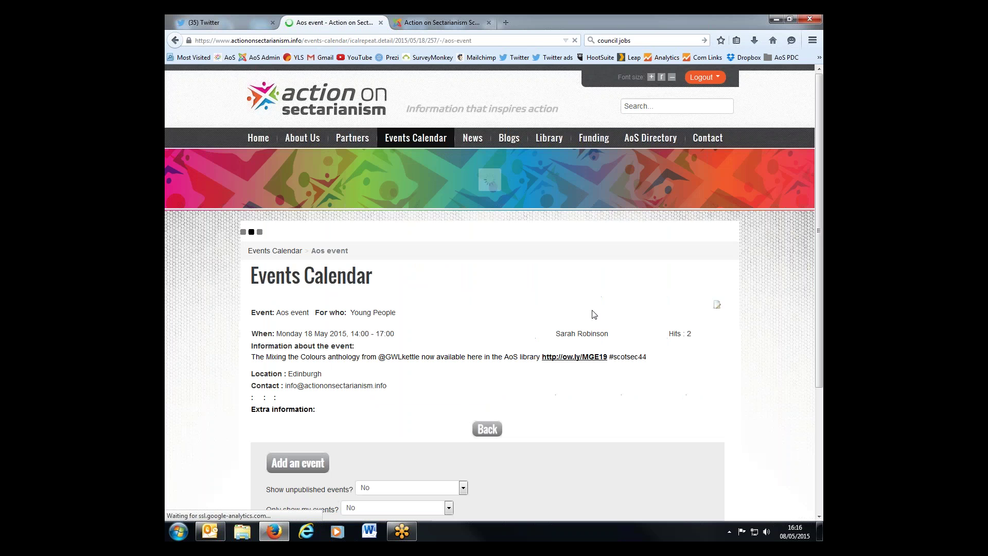
scroll(447, 435, down, 2)
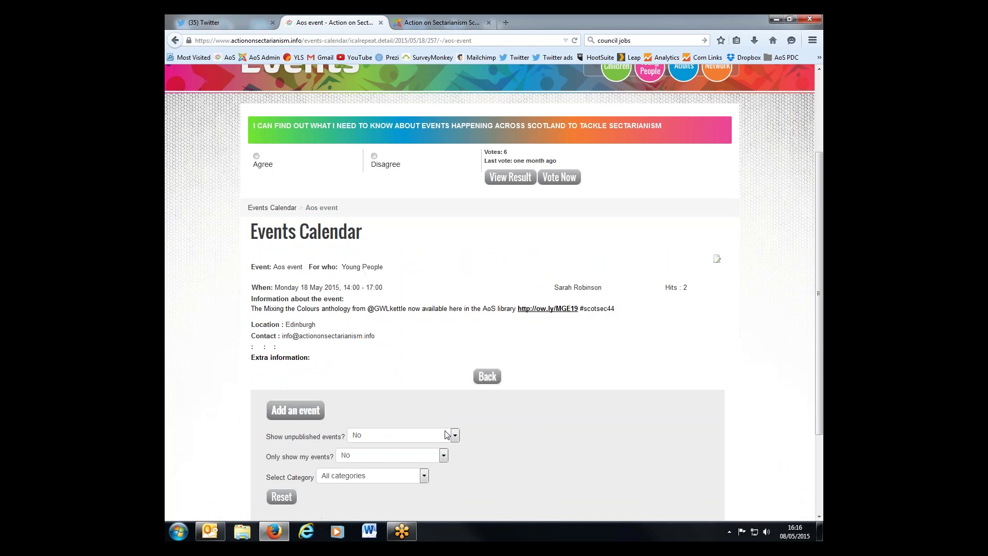
scroll(447, 435, up, 2)
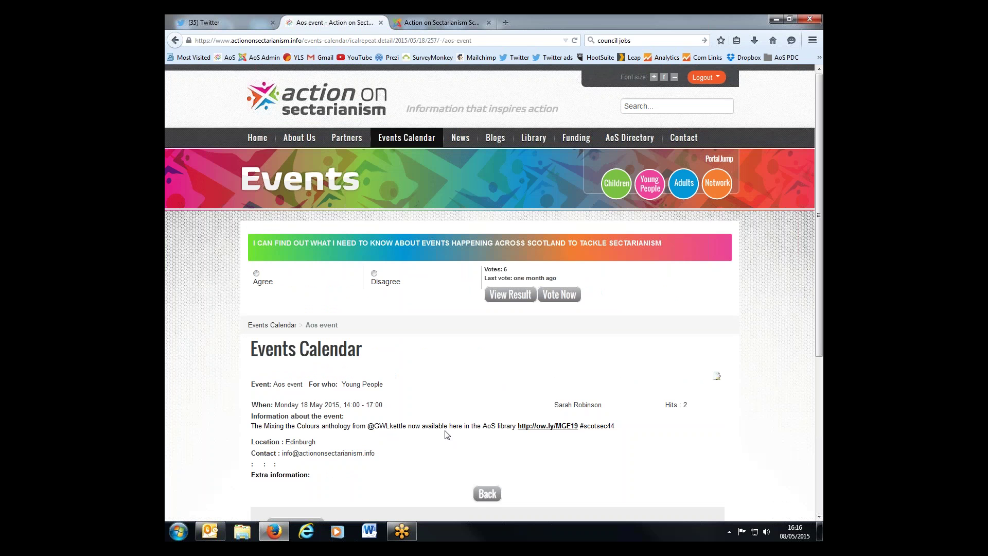